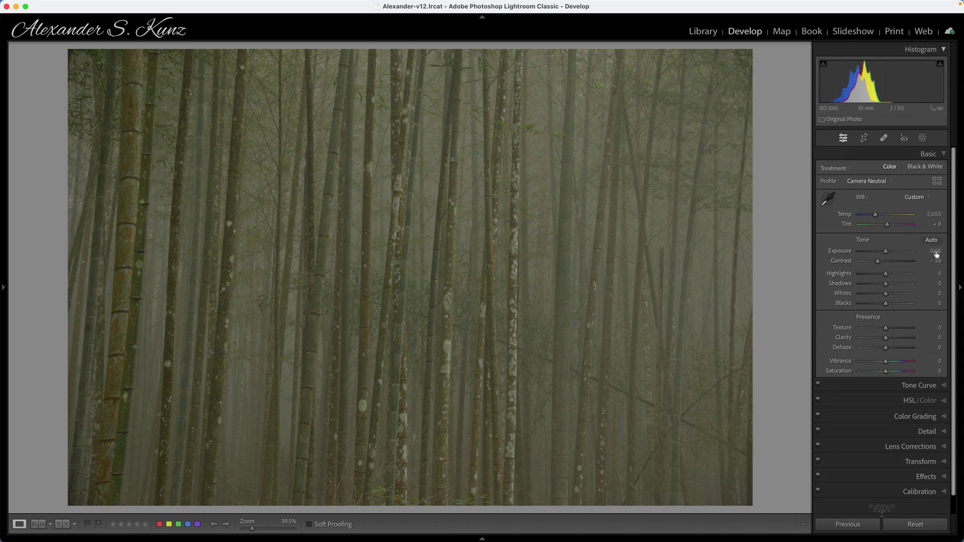
Set the Basic panel Exposure to +2.00 by entering 2
click(935, 250)
text(2)
key(Return)
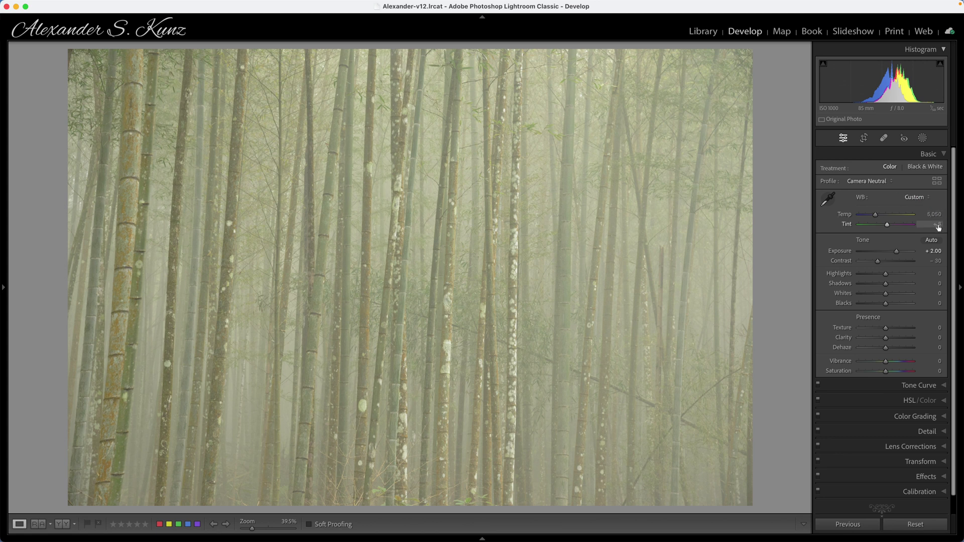
Reset white balance to As Shot, then sample neutral fog for Temp 4,700, Tint +31
click(918, 198)
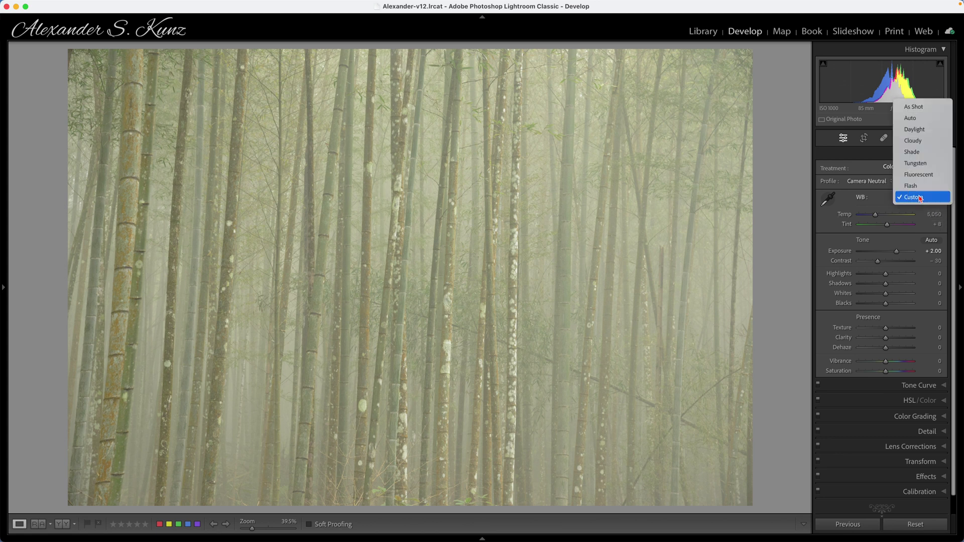
click(919, 106)
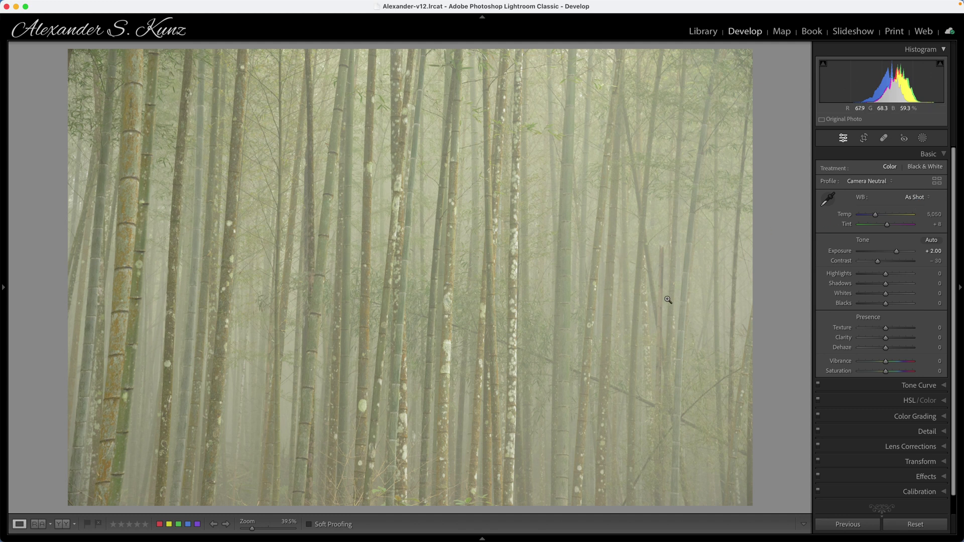
click(827, 201)
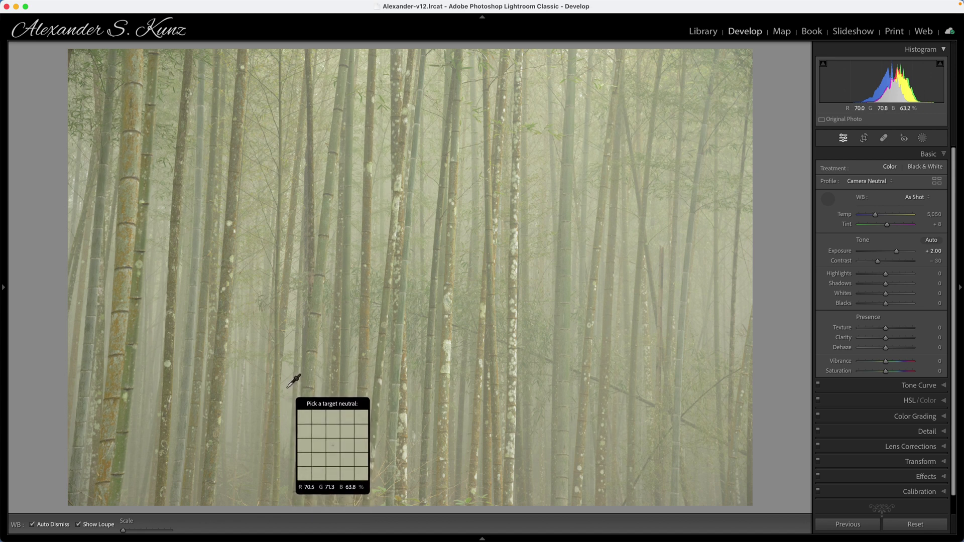
click(232, 390)
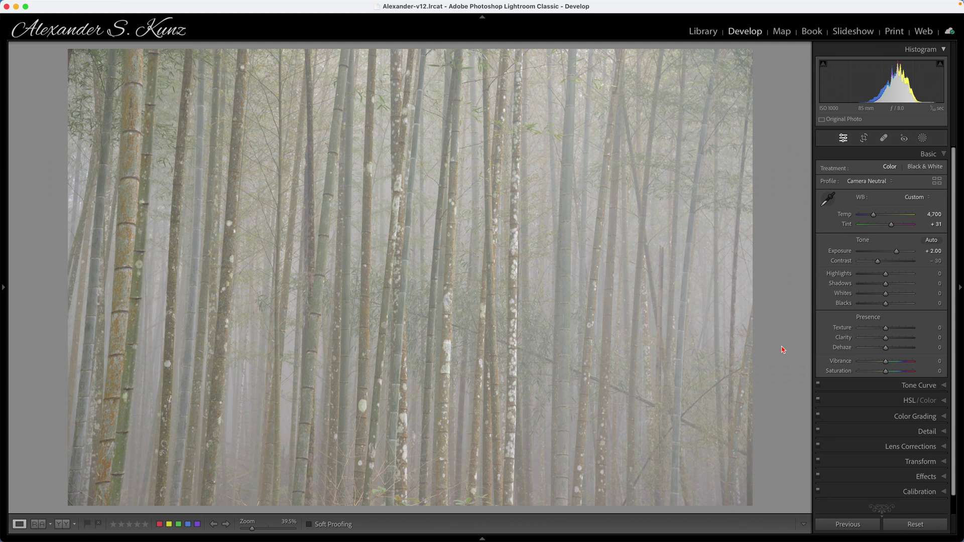
Enable Nikon lens profile corrections in Lens Corrections, toggling them off and on to compare
click(923, 451)
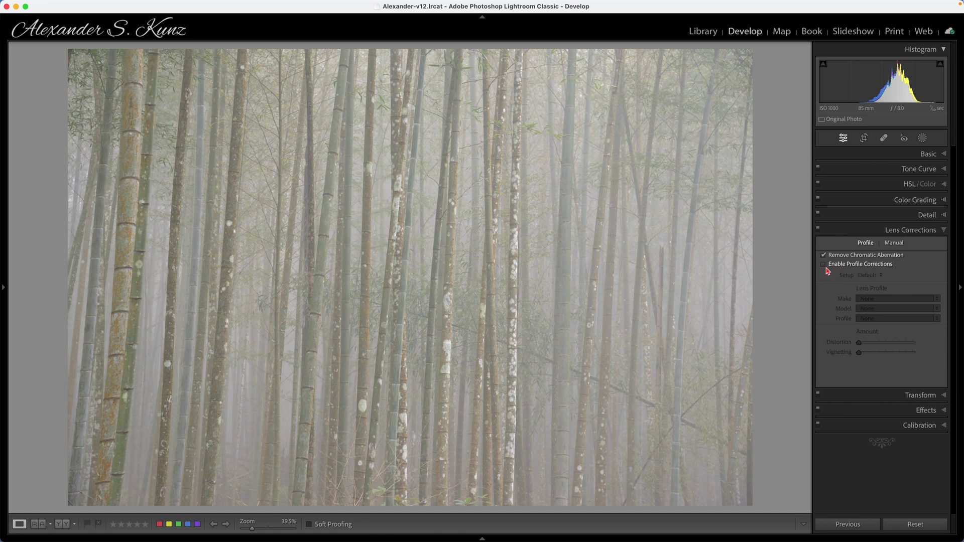
click(823, 265)
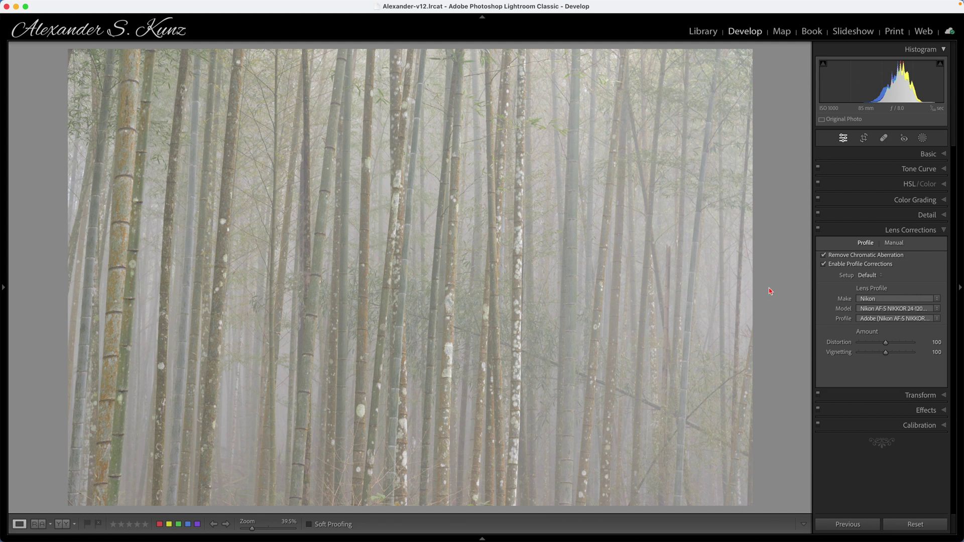
click(823, 264)
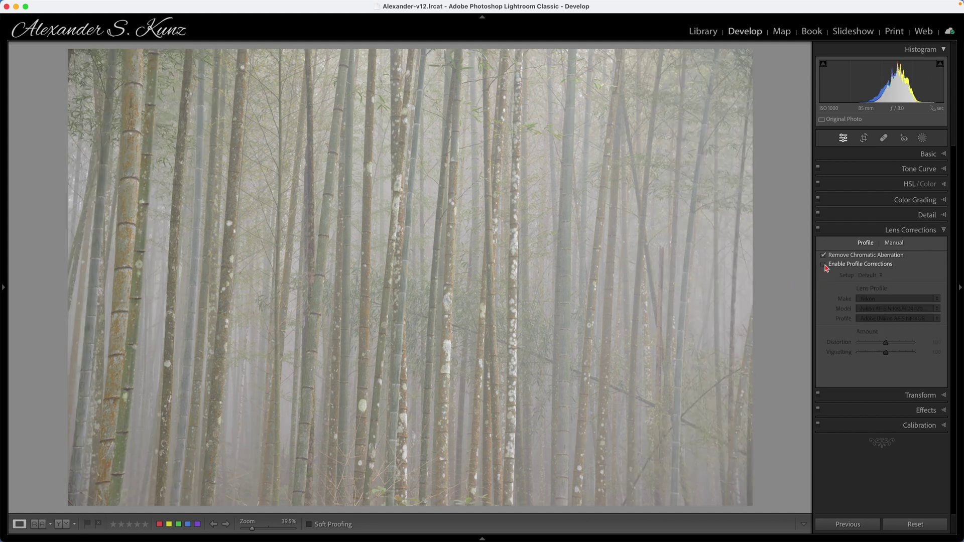
click(823, 264)
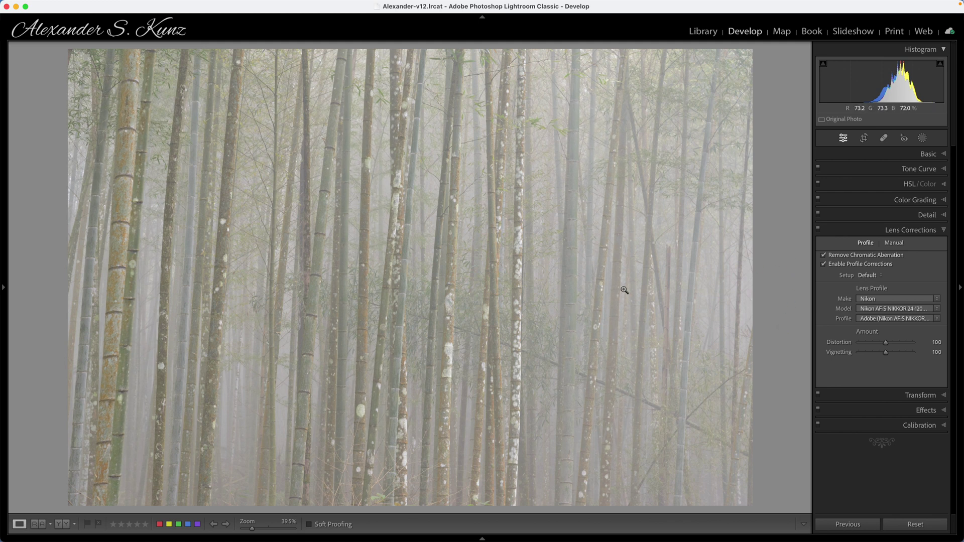
Enter Crop & Straighten and lock the crop aspect to 2 x 3 / 4 x 6
click(864, 138)
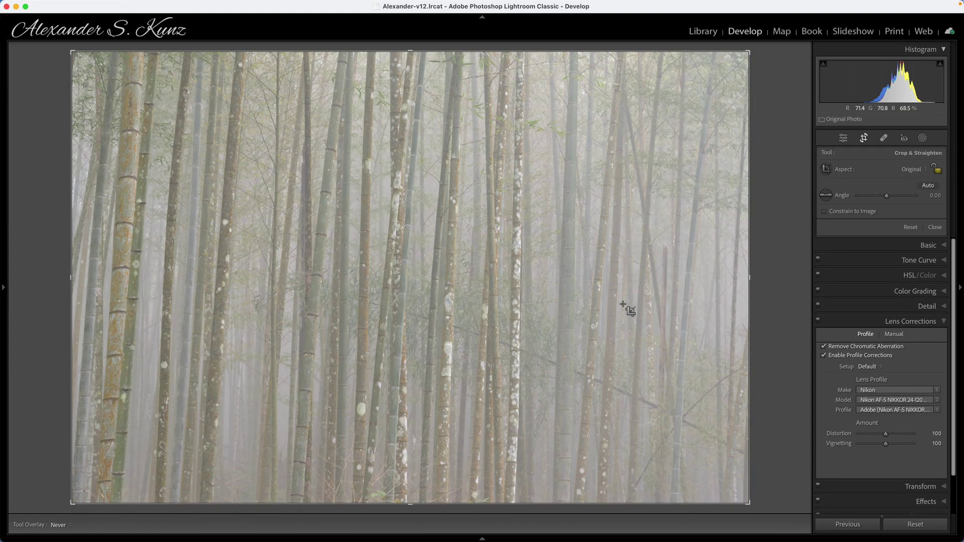
click(924, 169)
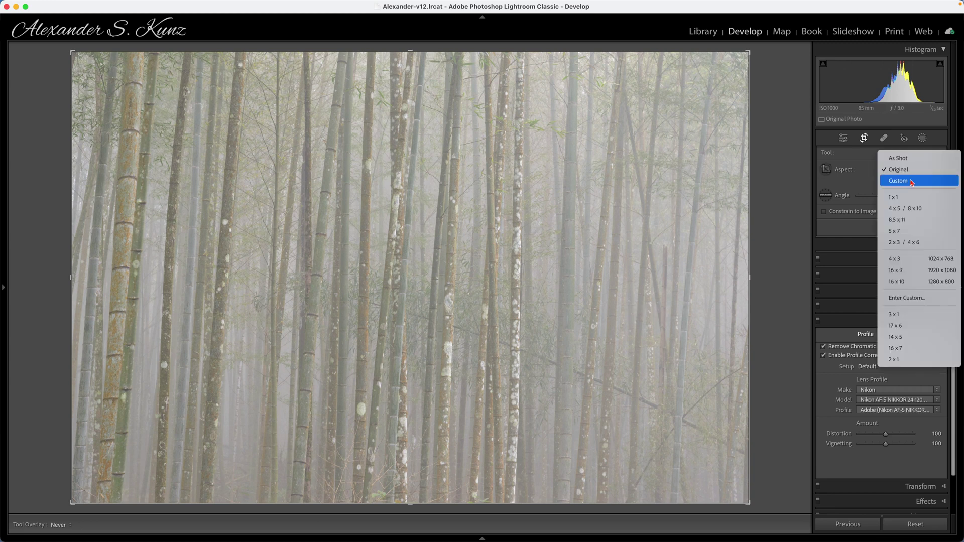
click(911, 243)
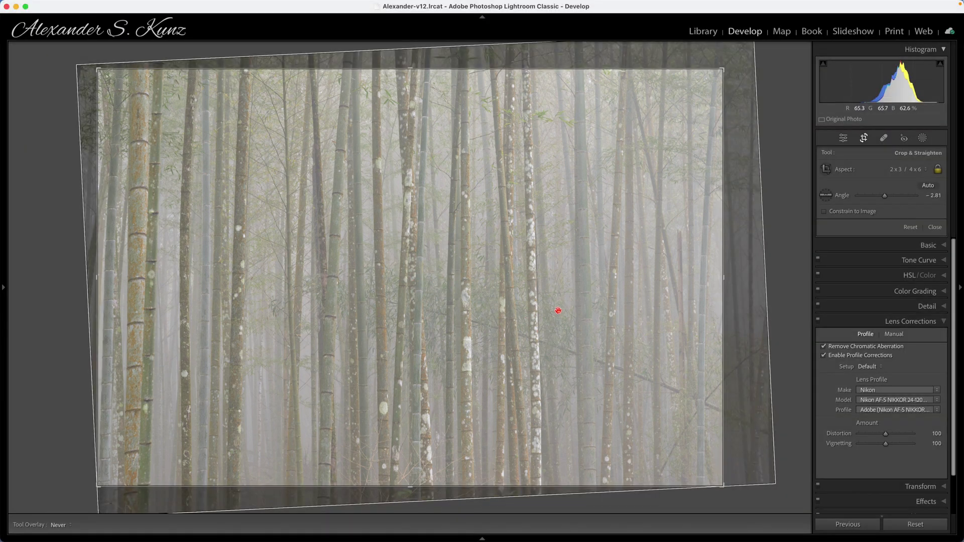
Apply the crop, preview with Lights Out, and flip horizontally twice to restore the original orientation
click(934, 228)
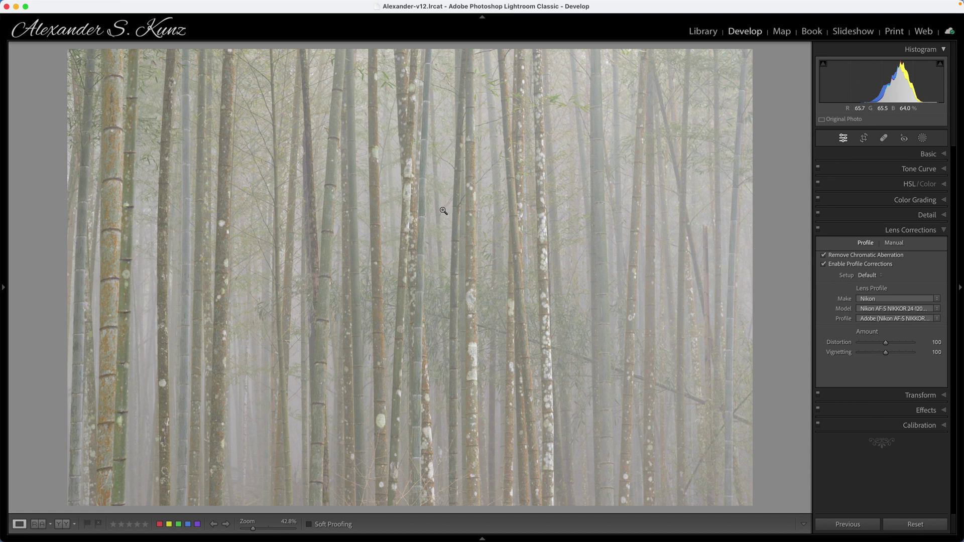
key(l)
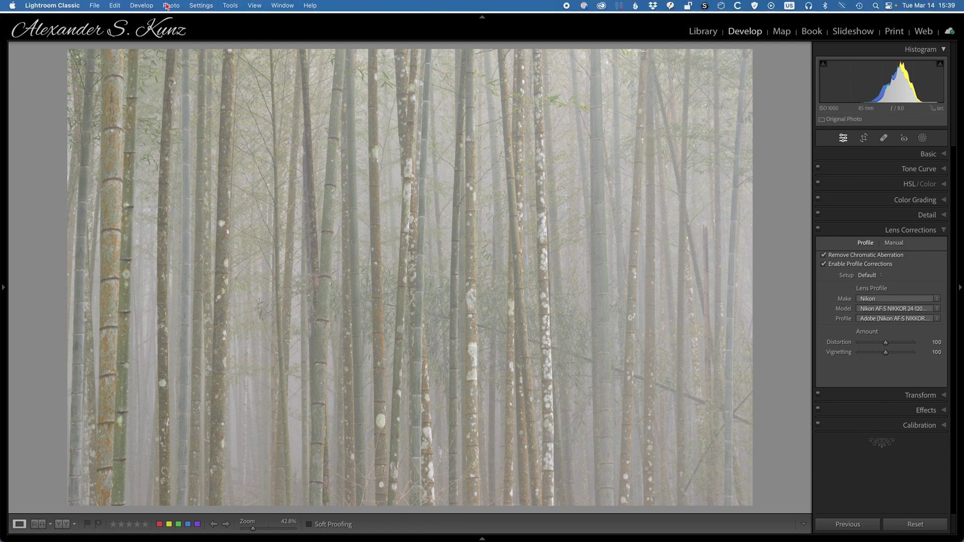
click(171, 6)
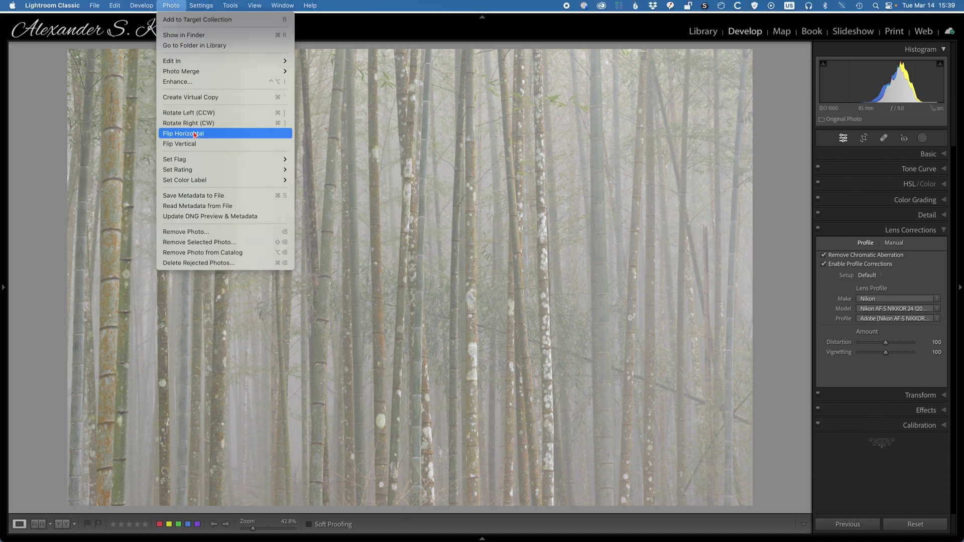
click(197, 134)
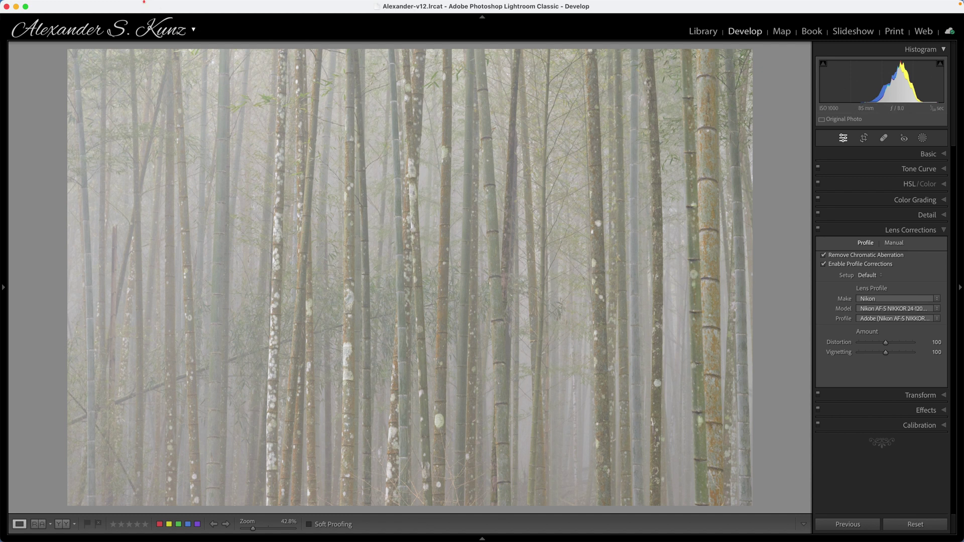
click(171, 6)
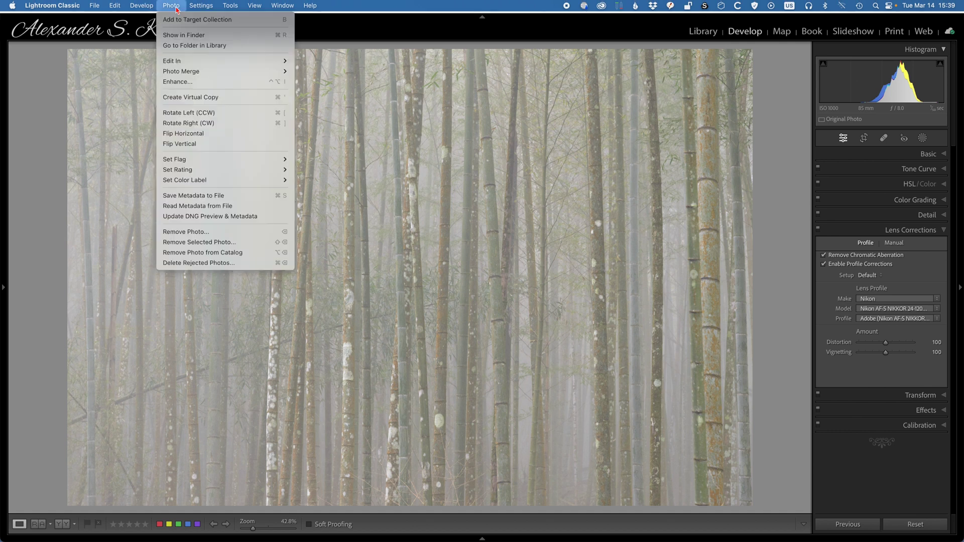
click(203, 134)
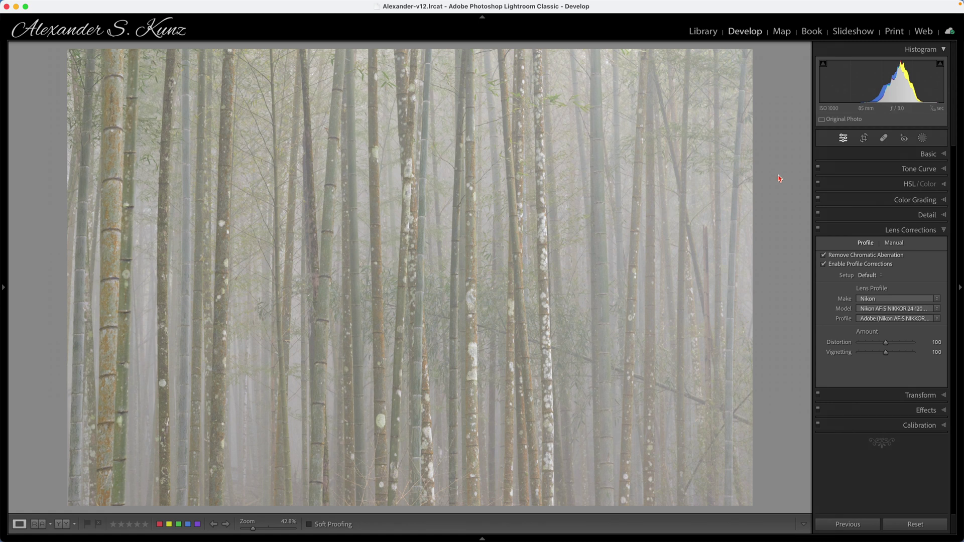
Create a new linear gradient mask with its Exposure reset to 0
click(916, 156)
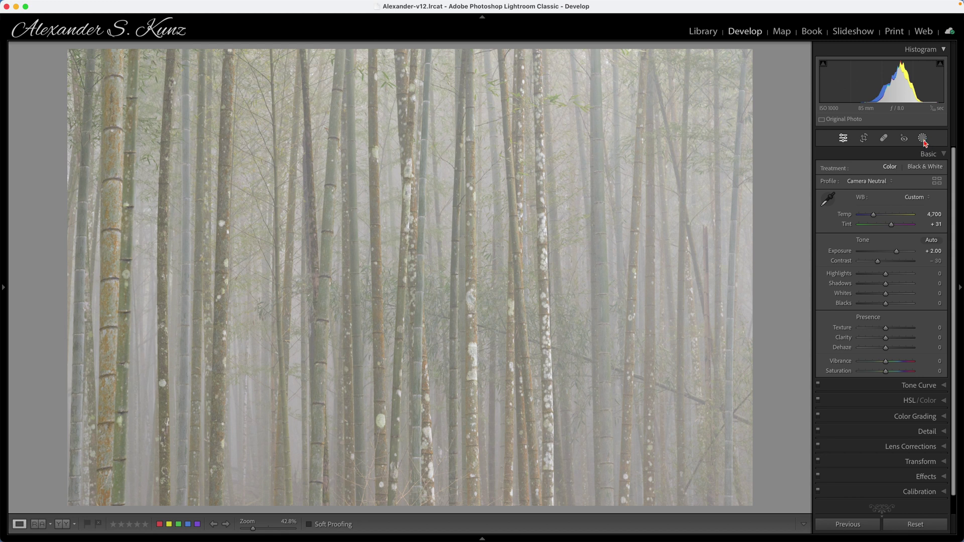
click(923, 140)
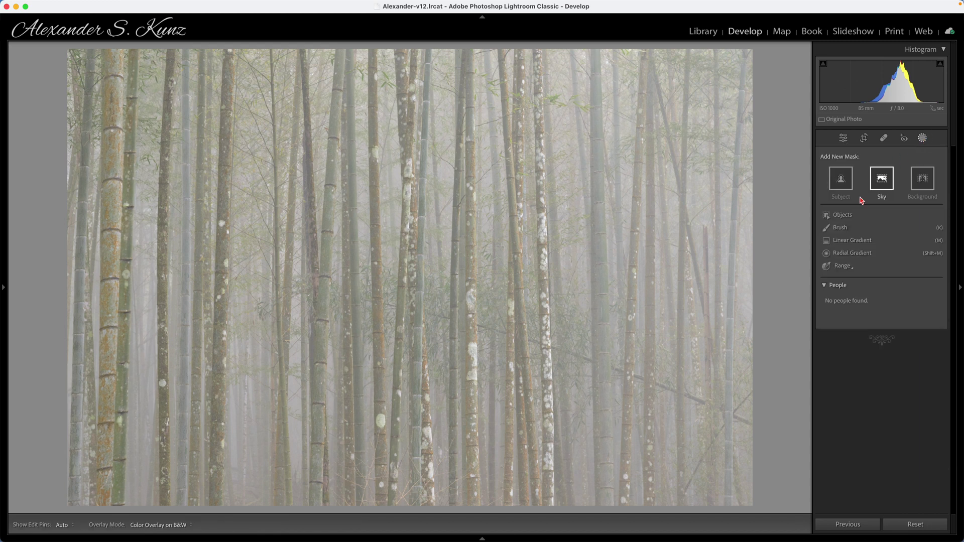
click(859, 245)
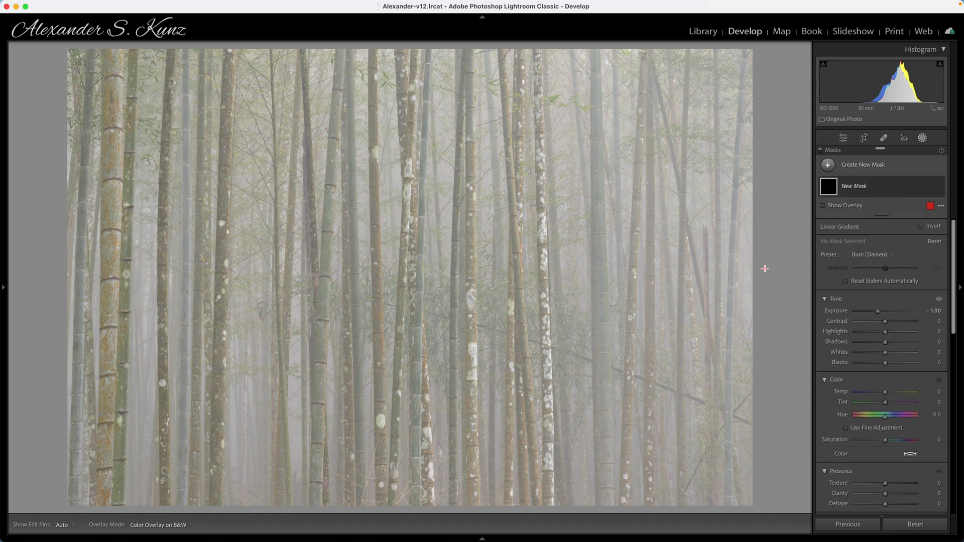
double_click(877, 312)
Drag the gradient in from the photo's right edge and set its Dehaze to 42
scroll(903, 452, down, 2)
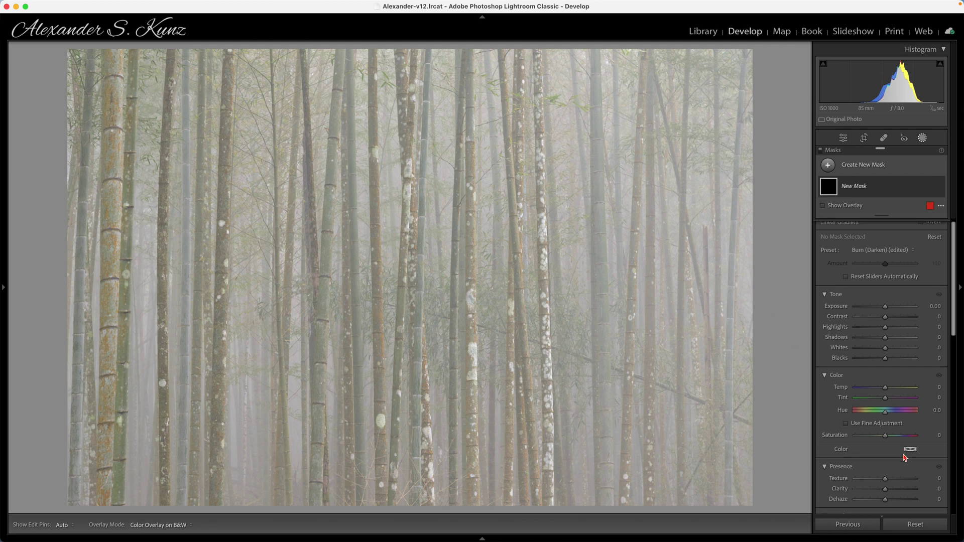
drag(885, 469, 895, 472)
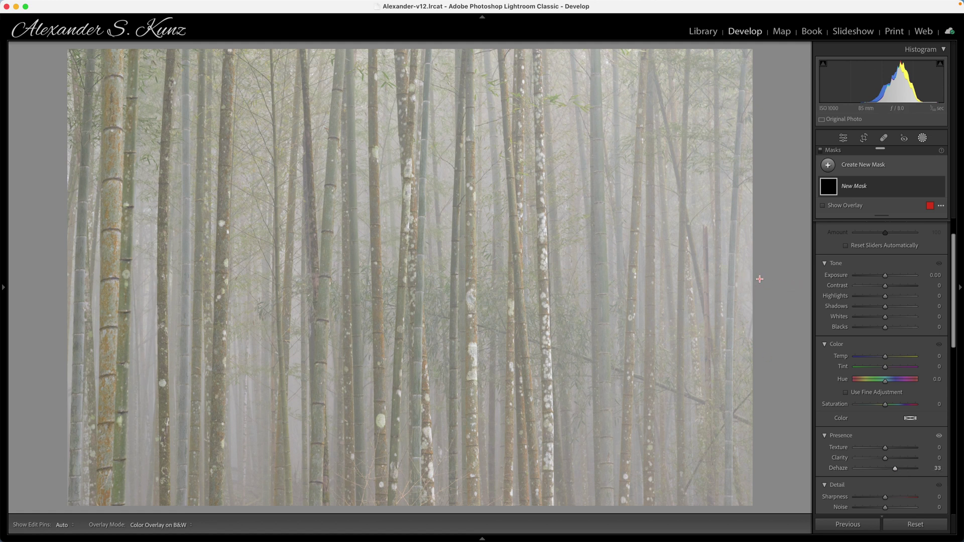
drag(760, 276, 578, 281)
mouse_move(667, 279)
drag(668, 280, 585, 287)
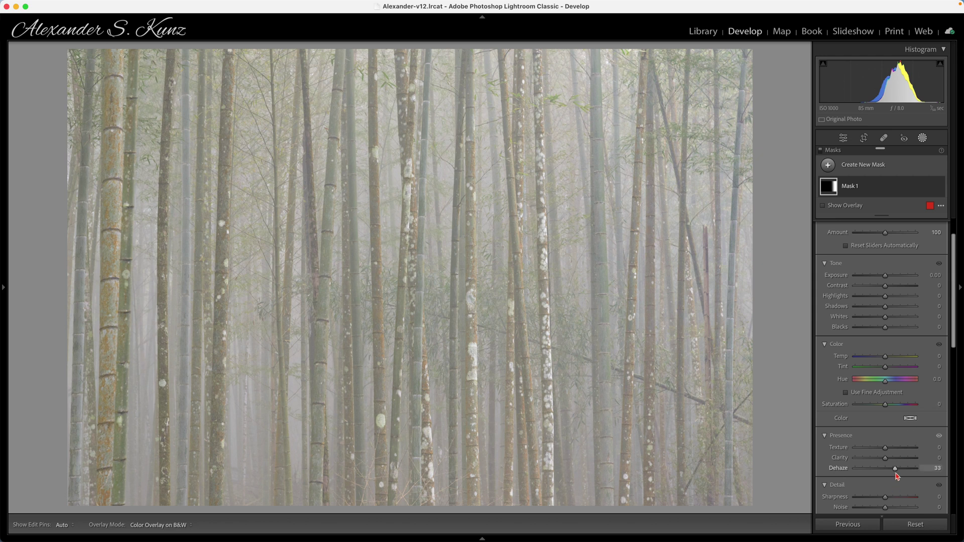
drag(894, 469, 899, 471)
drag(899, 470, 899, 471)
Toggle the first mask off and on to compare, then add a second linear gradient mask
click(939, 187)
click(939, 187)
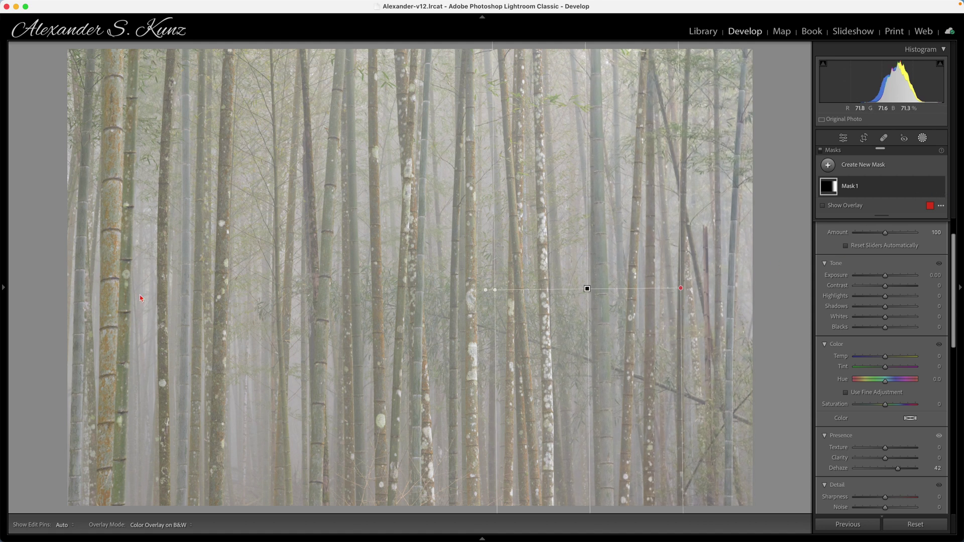
click(876, 164)
click(862, 266)
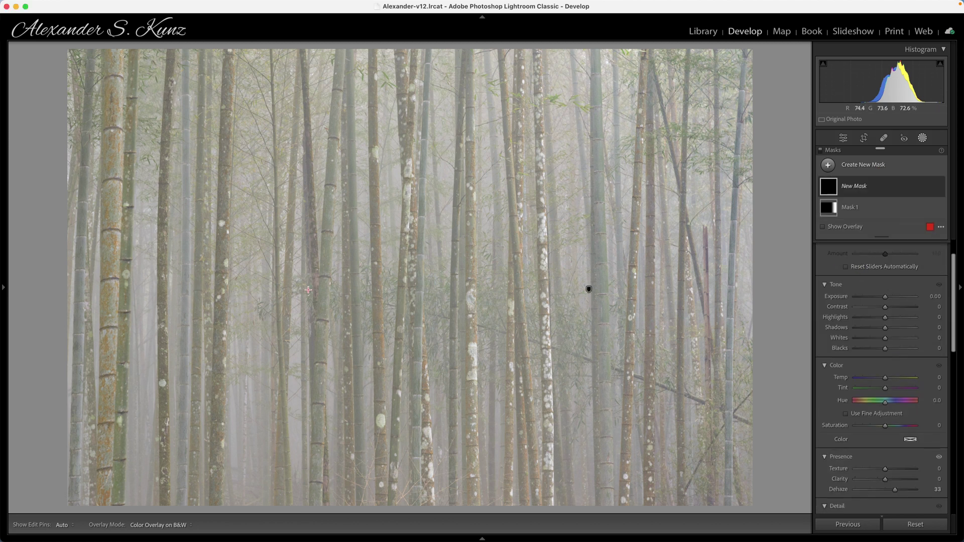
Draw the second gradient over the left side with Dehaze -36, shift it left, and weaken Dehaze to about -17
drag(894, 489, 874, 491)
drag(205, 271, 291, 271)
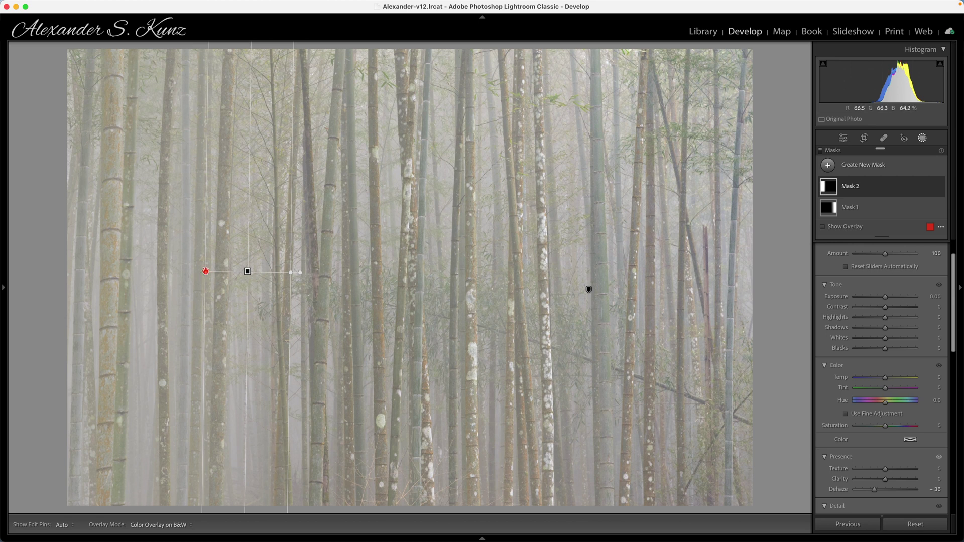
mouse_move(204, 271)
mouse_down()
mouse_move(187, 271)
mouse_move(236, 271)
mouse_move(222, 275)
mouse_up()
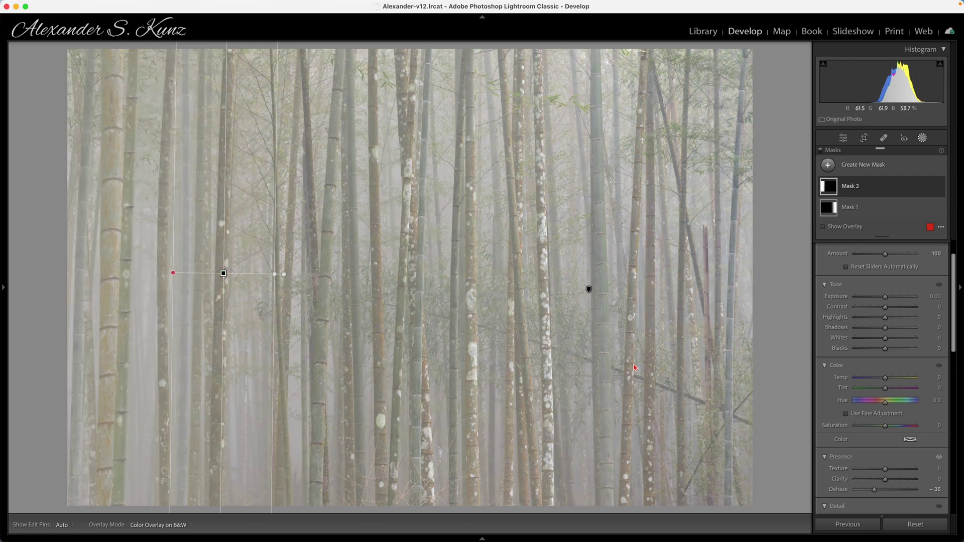
drag(879, 491, 880, 491)
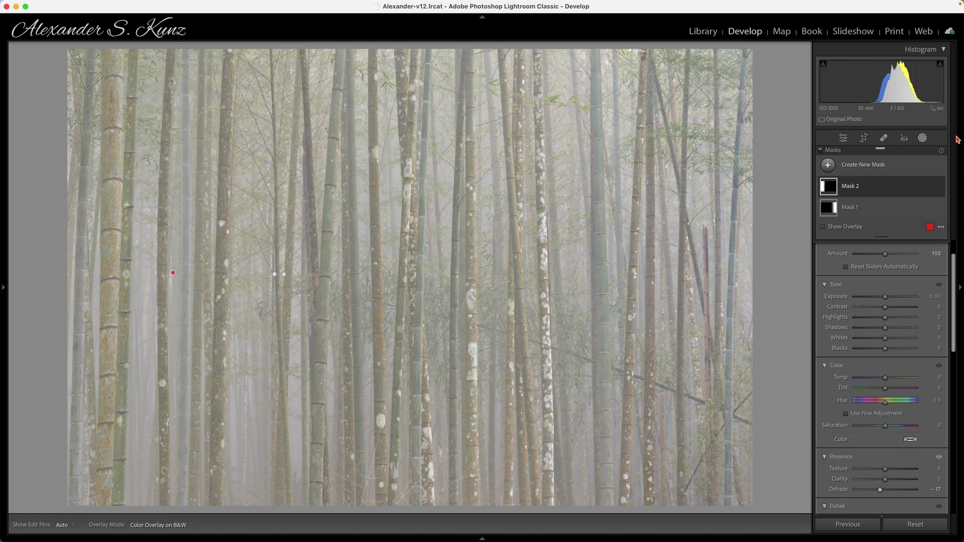
click(922, 138)
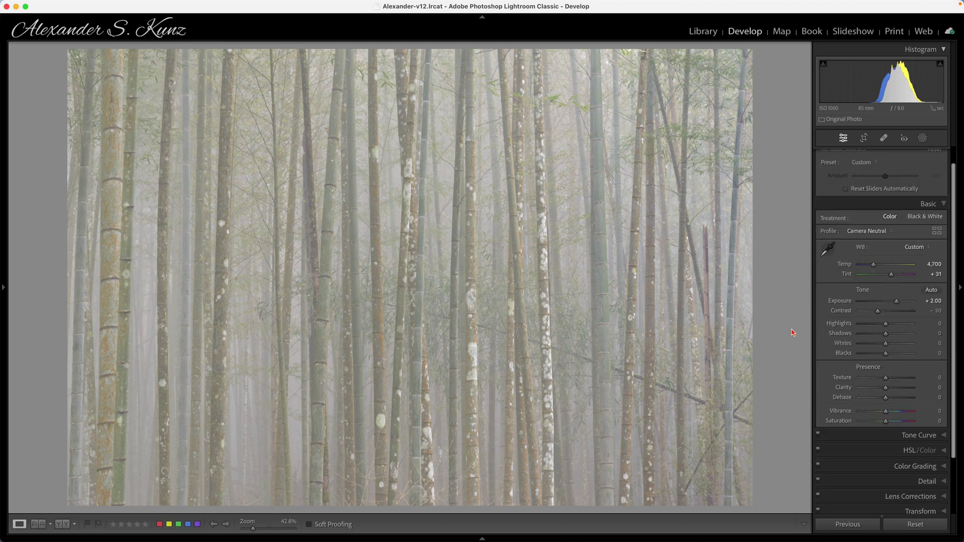
click(922, 138)
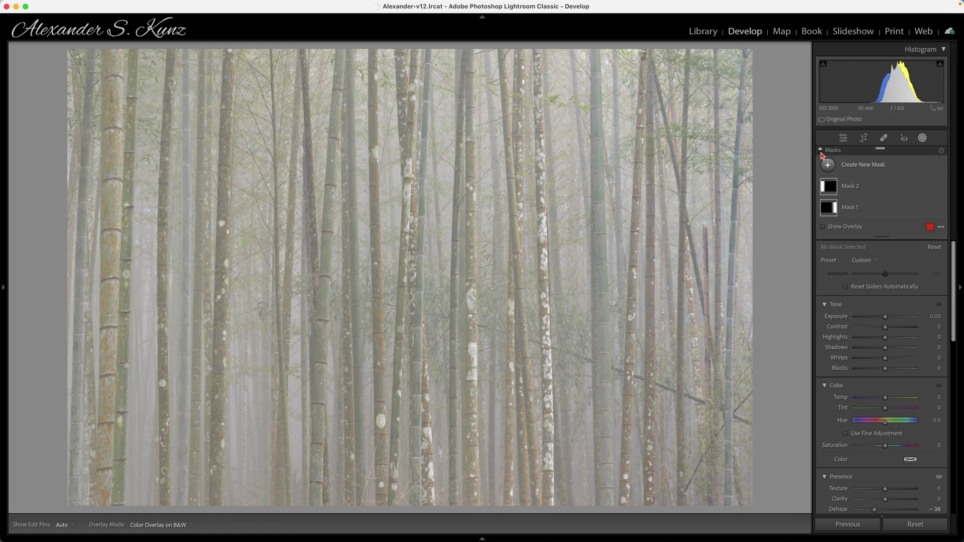
click(820, 151)
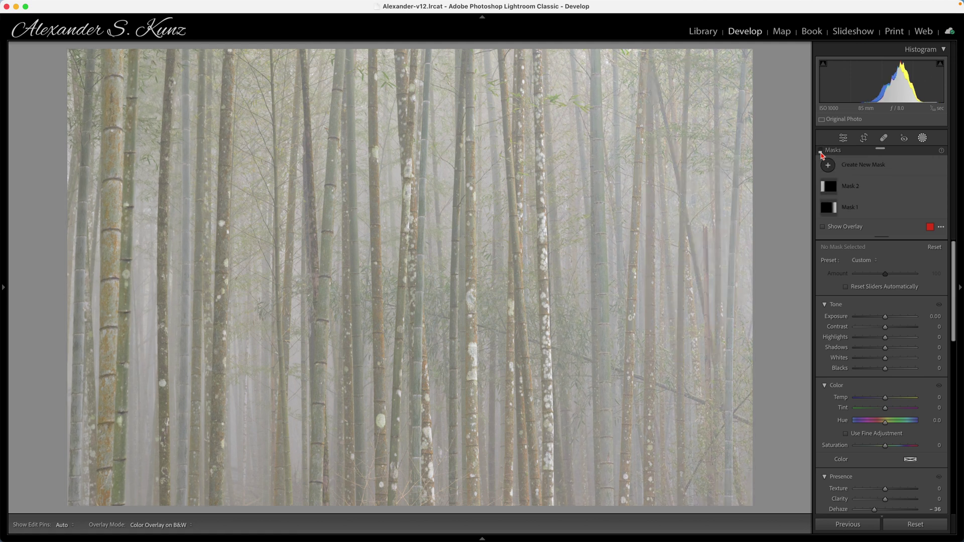
click(820, 151)
click(820, 151)
click(820, 151)
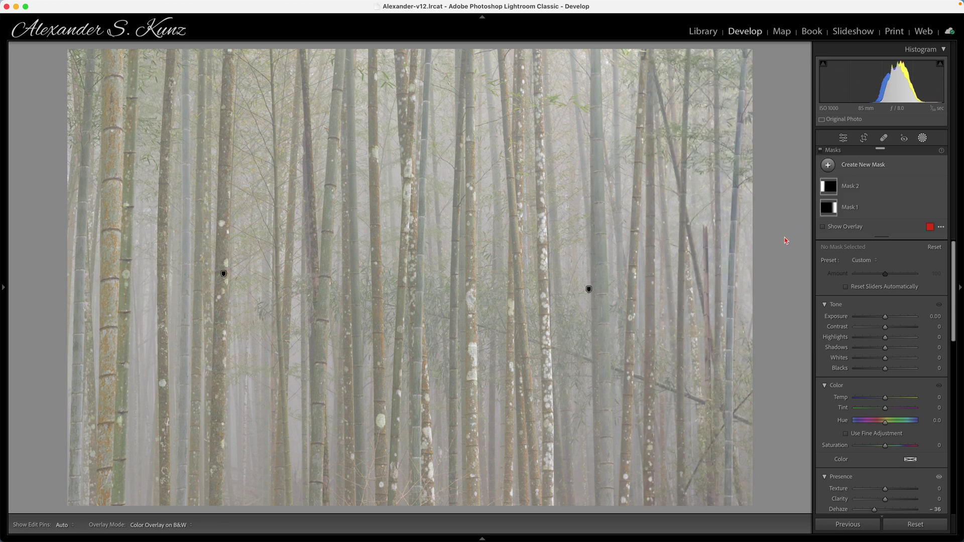
key(shift+w)
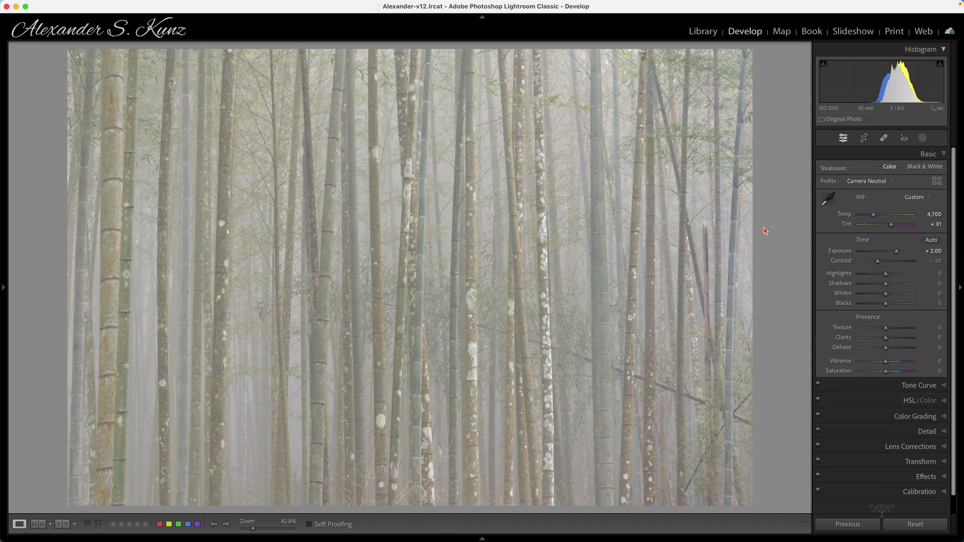
Show the Navigator and step its zoom down through 25% and 12.5% to 6.3%
click(4, 287)
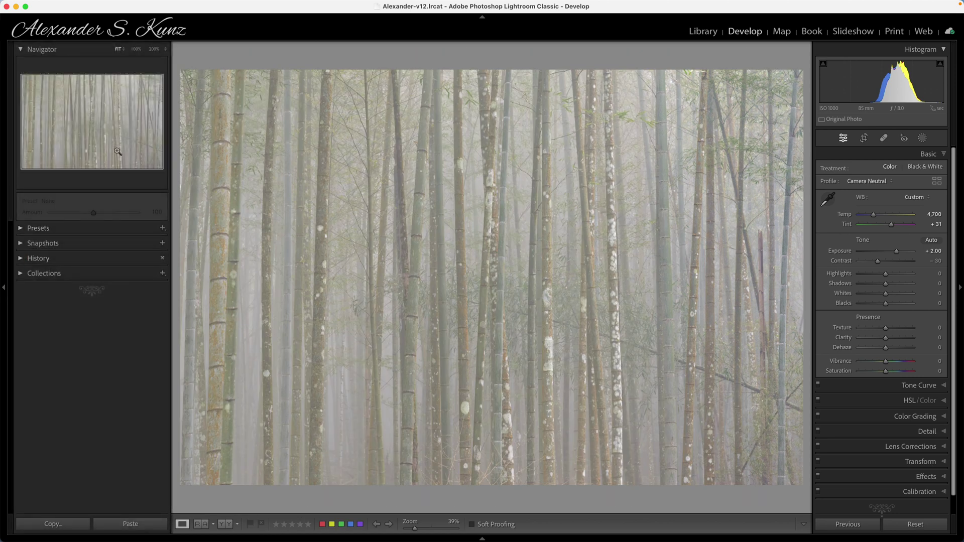
click(166, 50)
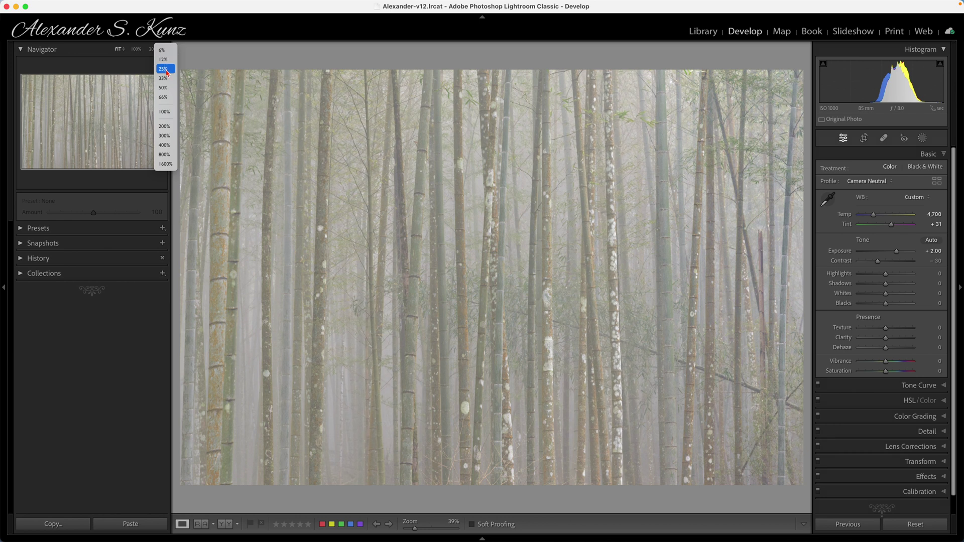
click(166, 69)
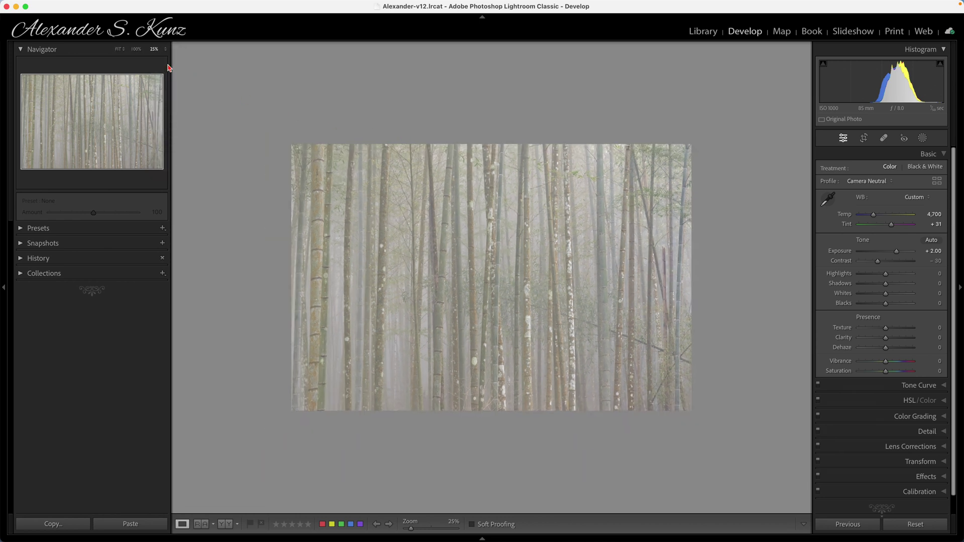
click(166, 50)
click(167, 44)
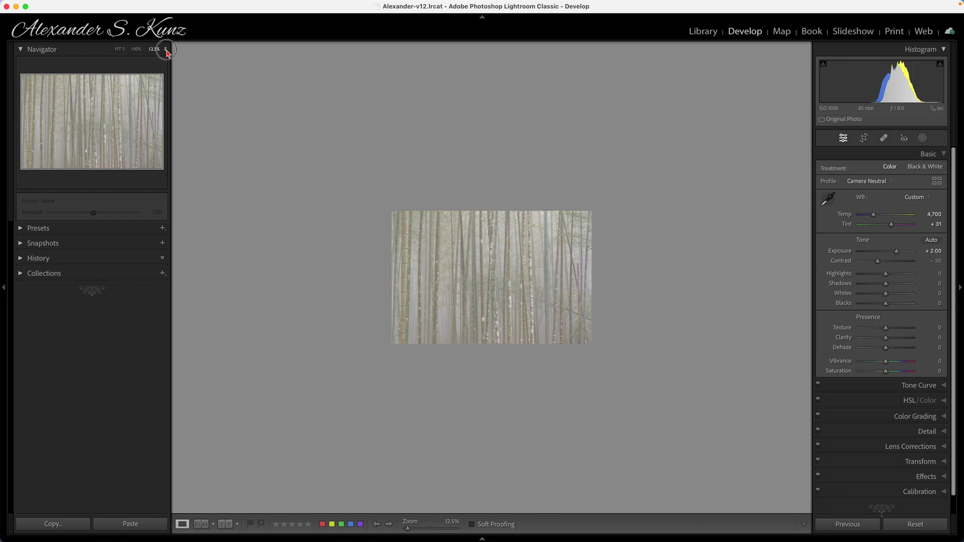
click(166, 49)
click(166, 36)
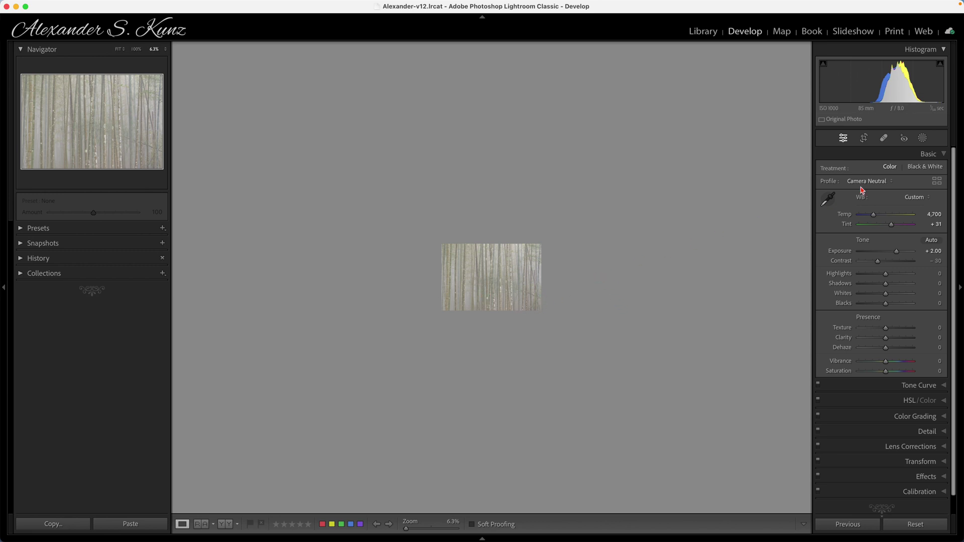
Create a new brush mask using the Dodge (Lighten) preset
click(922, 138)
click(862, 165)
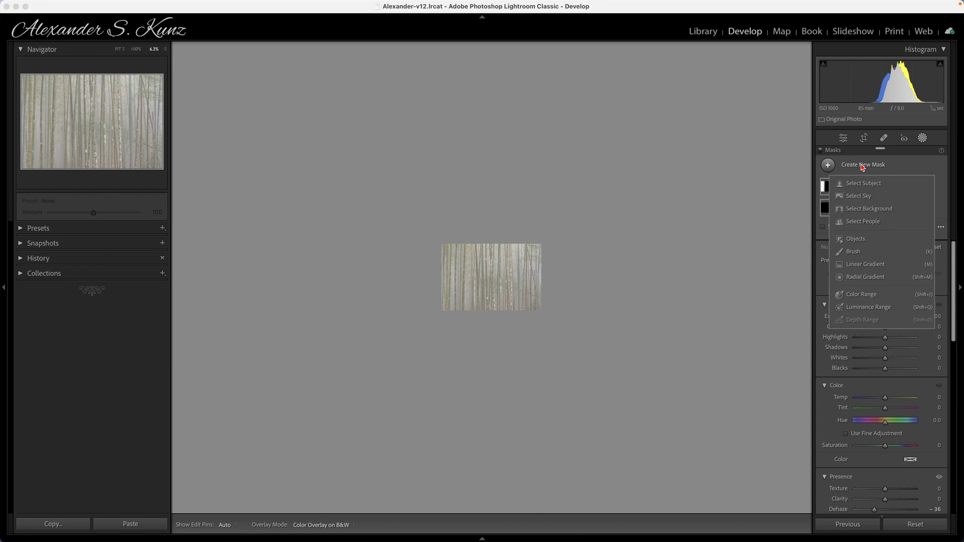
click(853, 251)
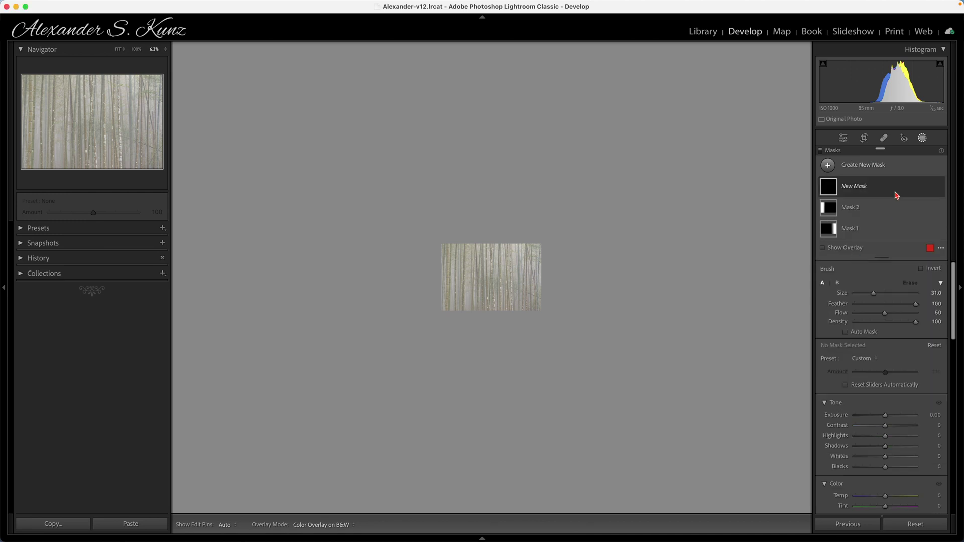
click(865, 362)
scroll(878, 437, down, 5)
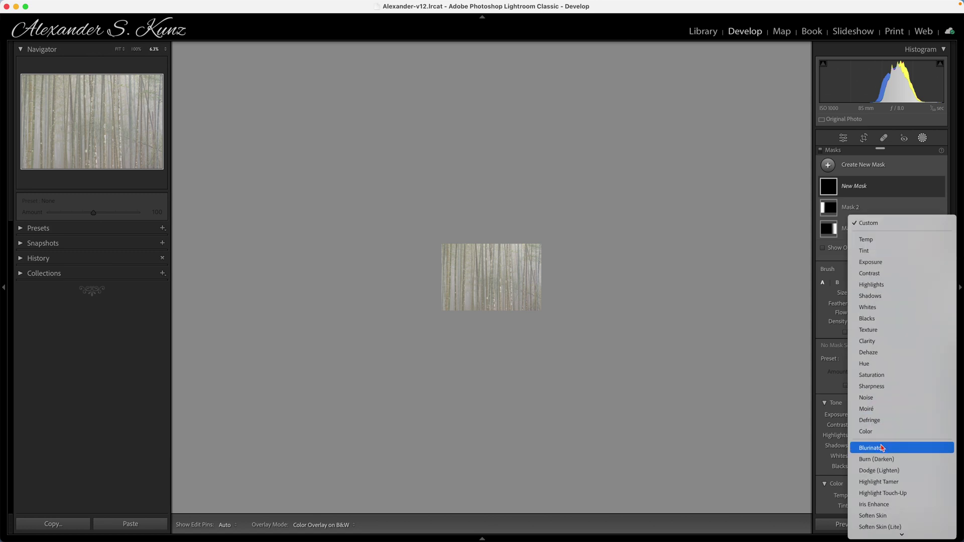
click(899, 472)
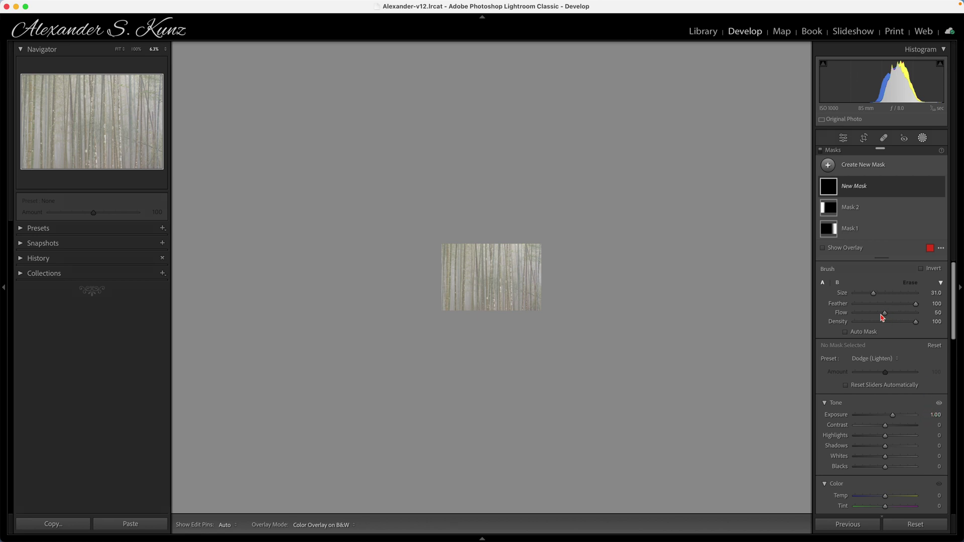
Shrink the brush and paint a lightening dab onto the bamboo with edit pins hidden
scroll(580, 321, down, 2)
scroll(579, 321, down, 6)
key(h)
click(497, 285)
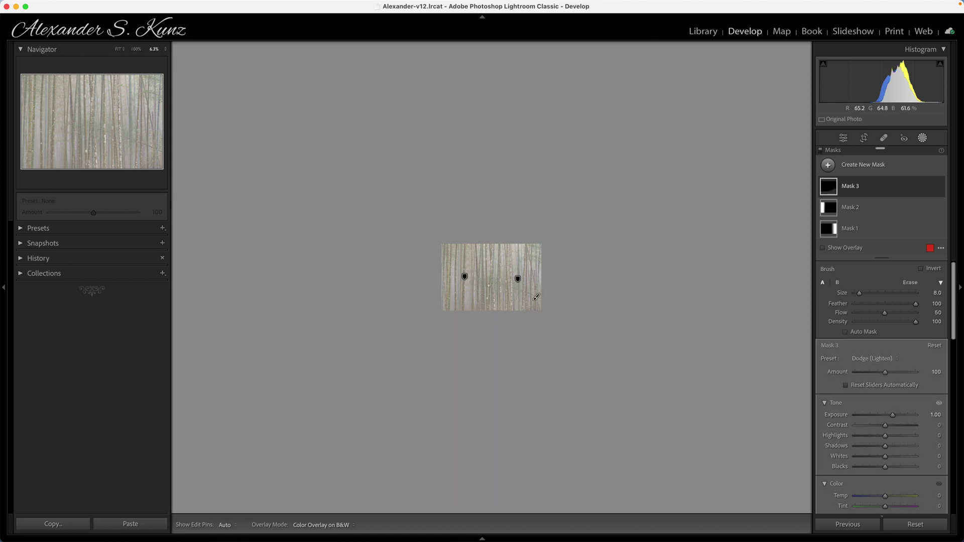
key(h)
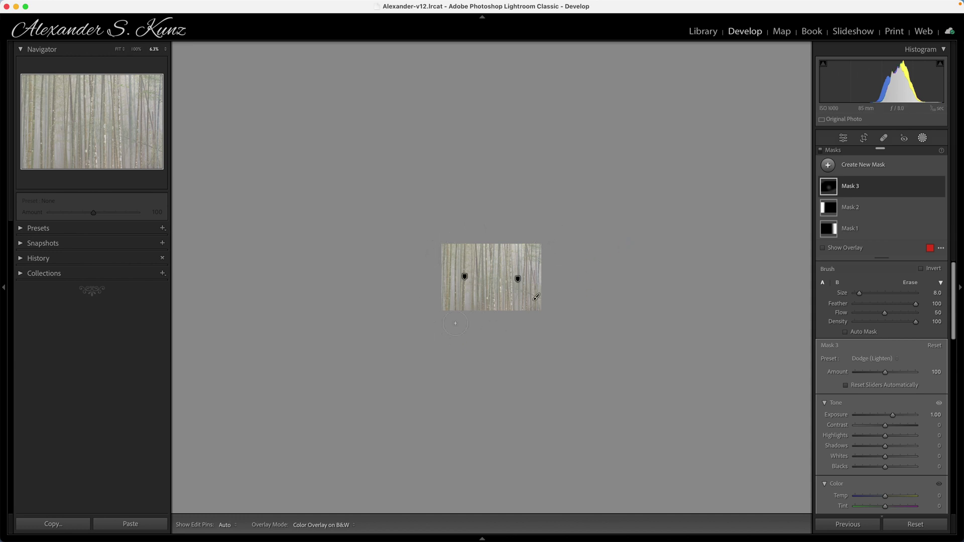
key(h)
key(h)
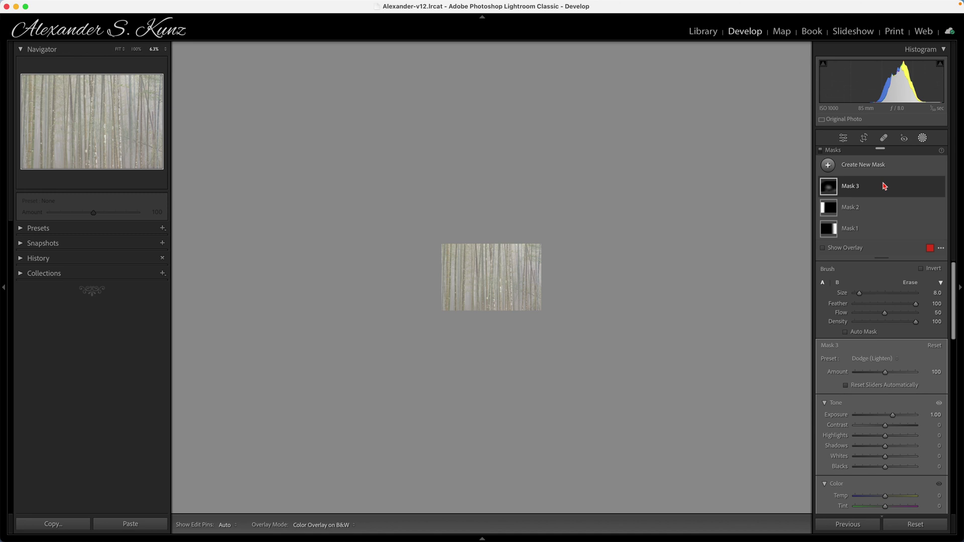
Leave Masking, fit the photo to view, and set Vibrance to +66 and Contrast to +6
click(922, 137)
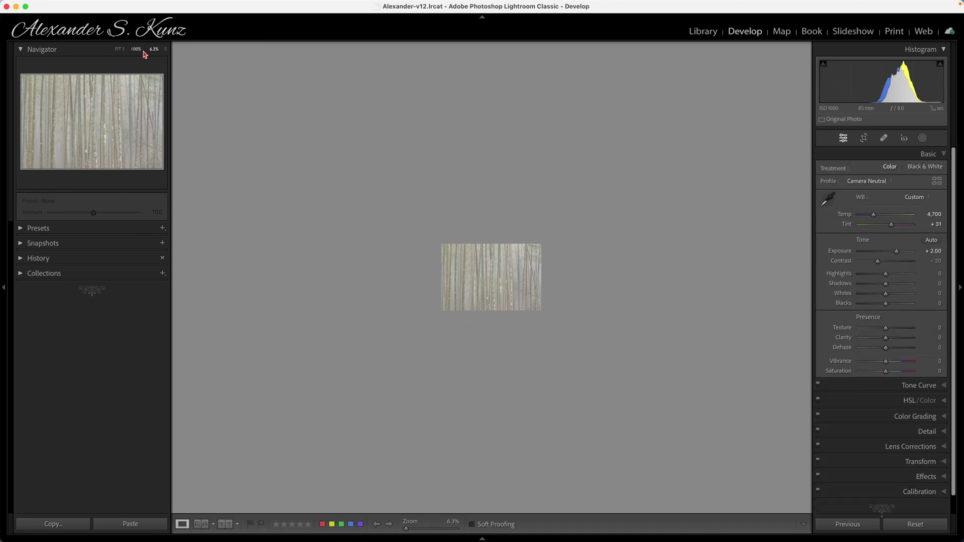
click(119, 51)
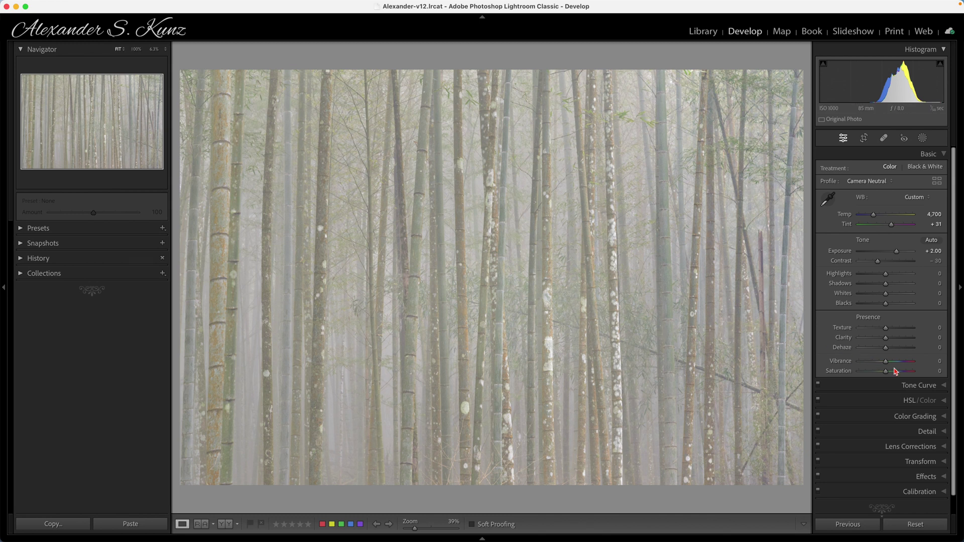
drag(886, 365, 901, 364)
drag(900, 363, 901, 363)
drag(878, 265, 887, 264)
drag(889, 264, 890, 265)
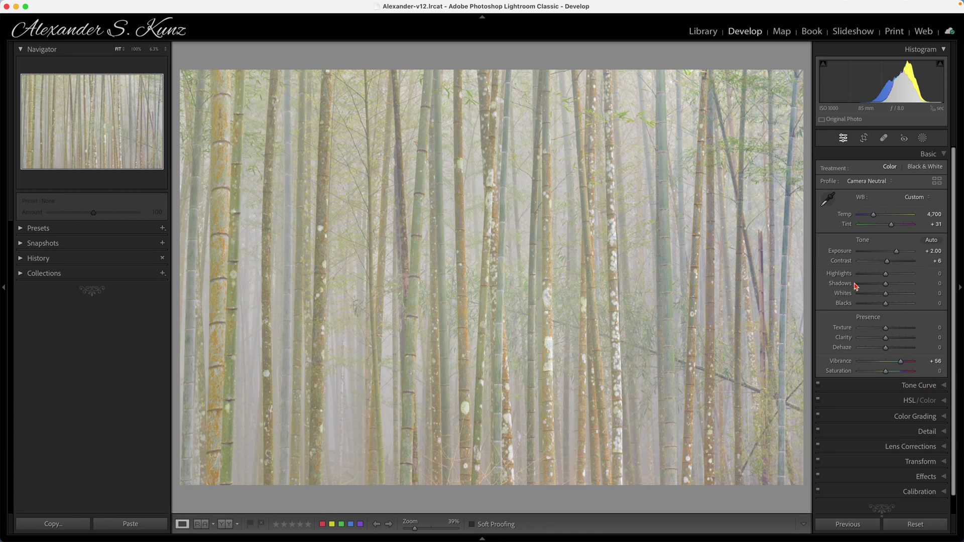
click(922, 139)
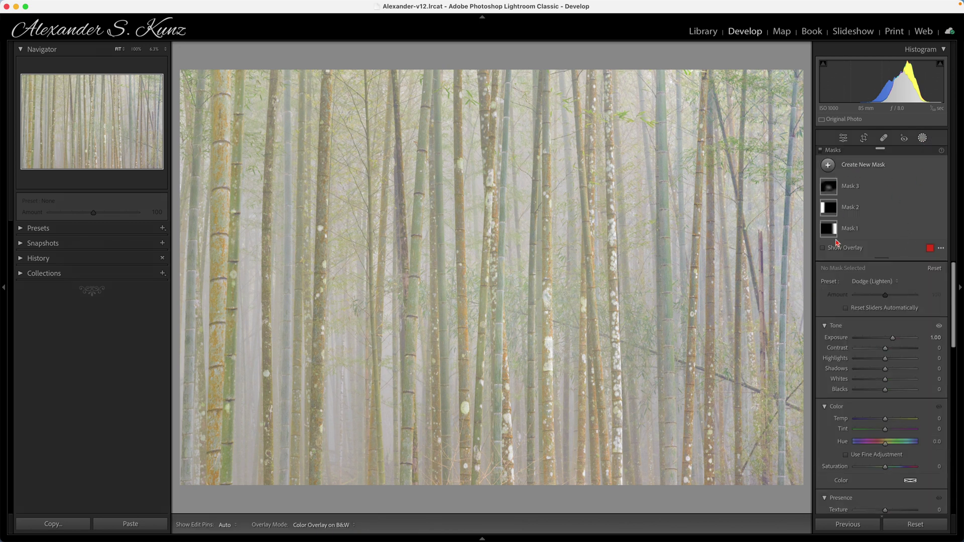
click(820, 151)
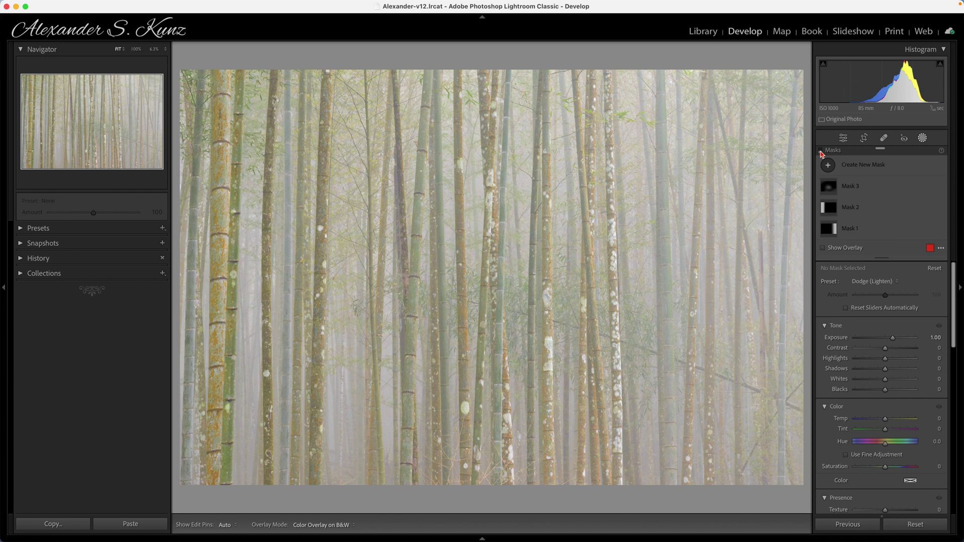
click(821, 151)
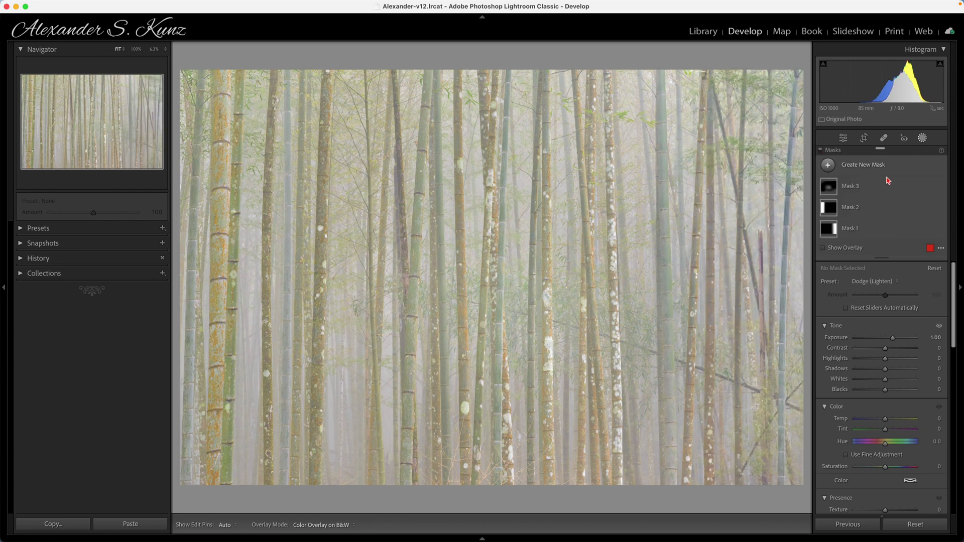
click(922, 137)
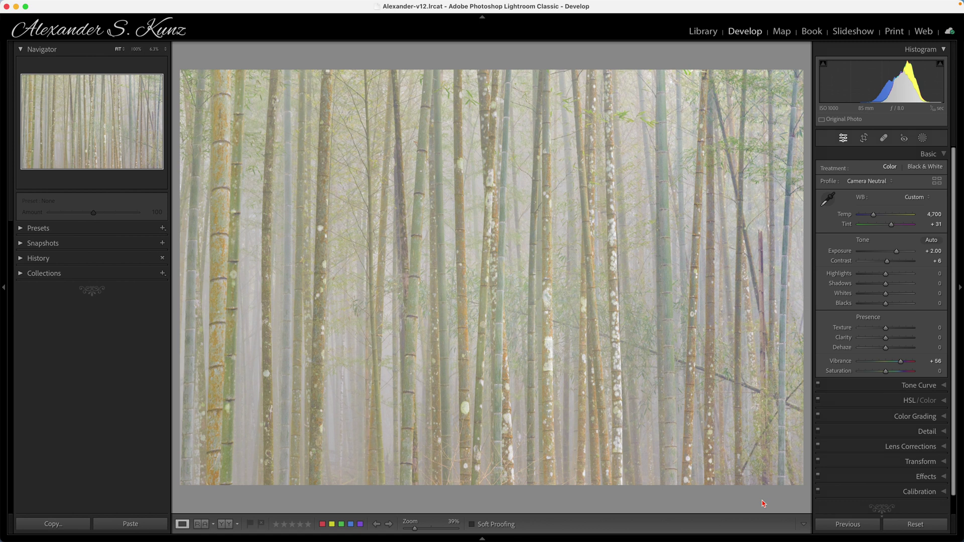
key(backslash)
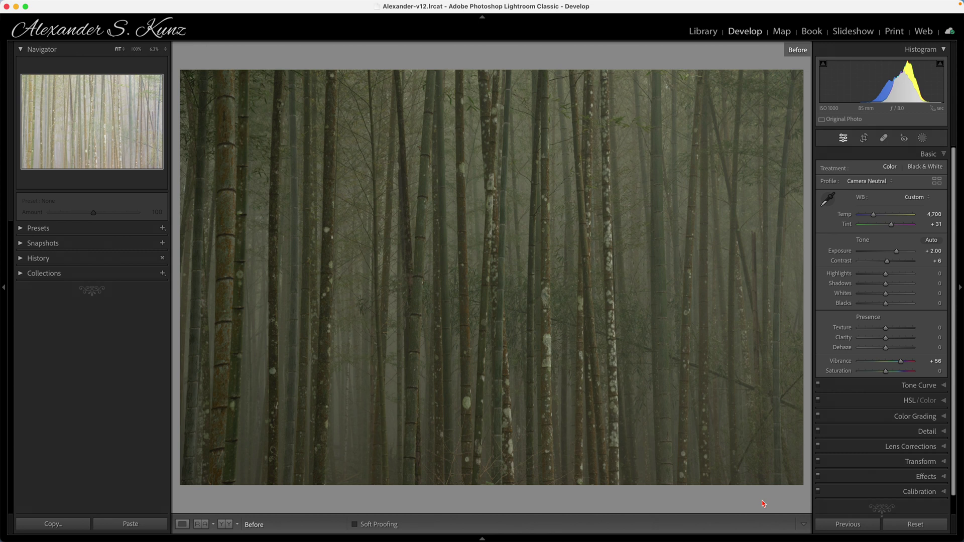
key(backslash)
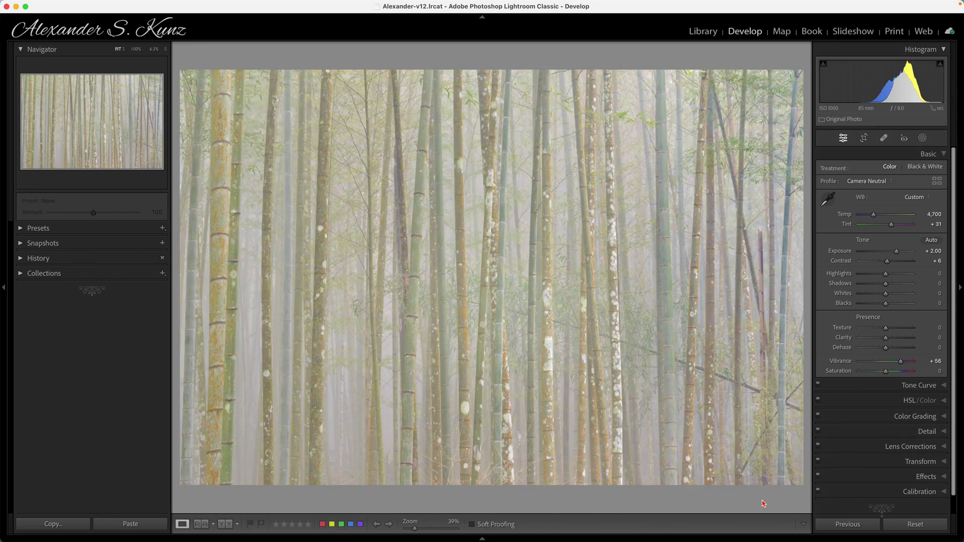